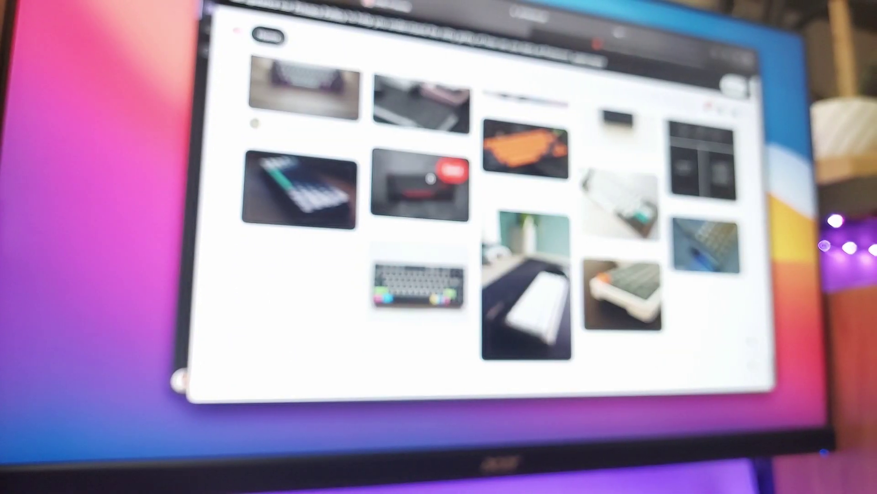
Step: Scroll through the Logitech Options window to review the MX Anywhere 2S settings
scroll(430, 178, down, 15)
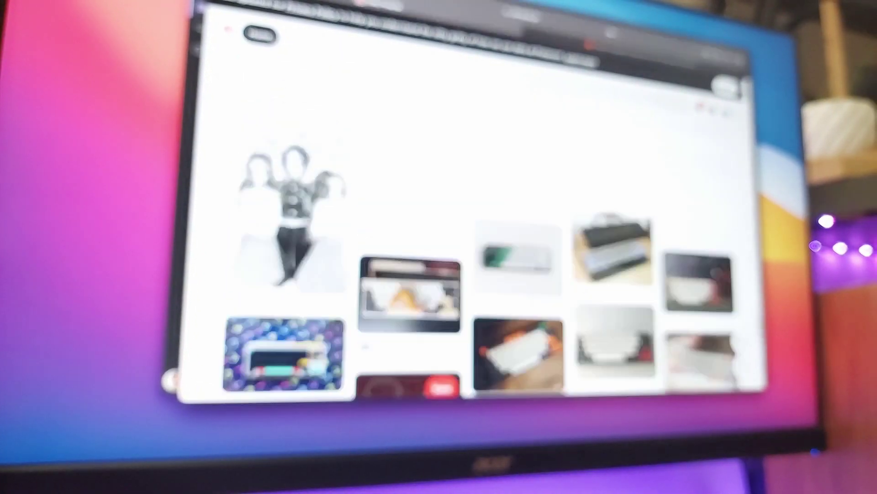
scroll(479, 206, down, 15)
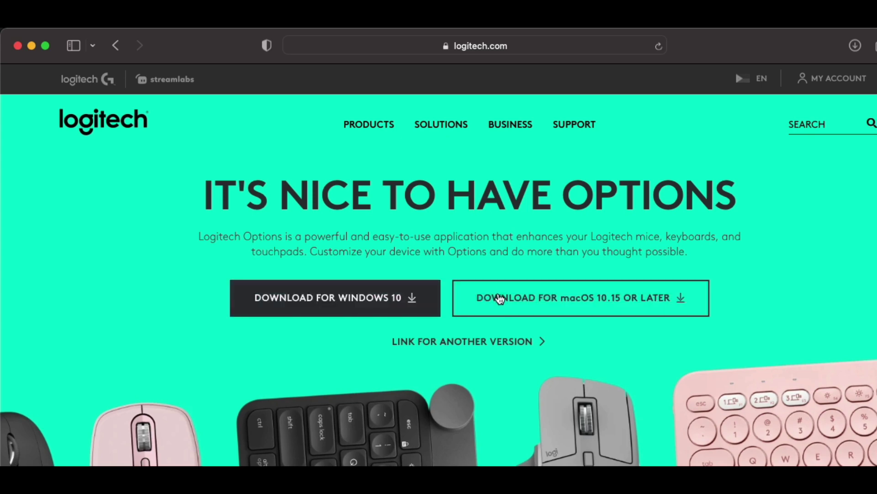
scroll(610, 279, down, 10)
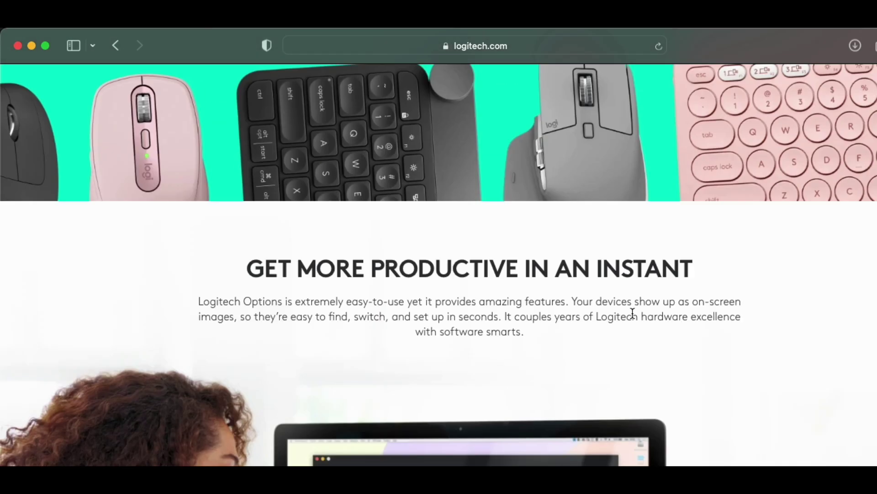
scroll(613, 311, down, 15)
scroll(580, 240, down, 10)
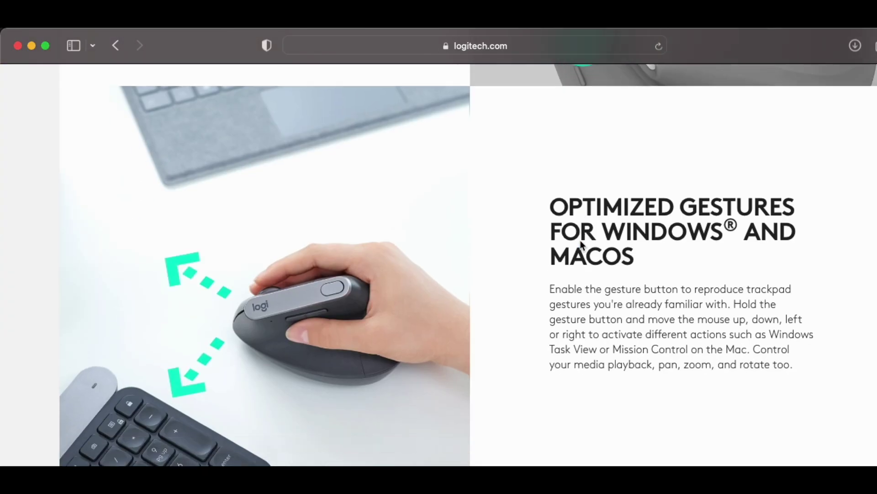
scroll(581, 244, down, 12)
scroll(572, 215, down, 10)
scroll(484, 219, down, 3)
scroll(281, 259, down, 10)
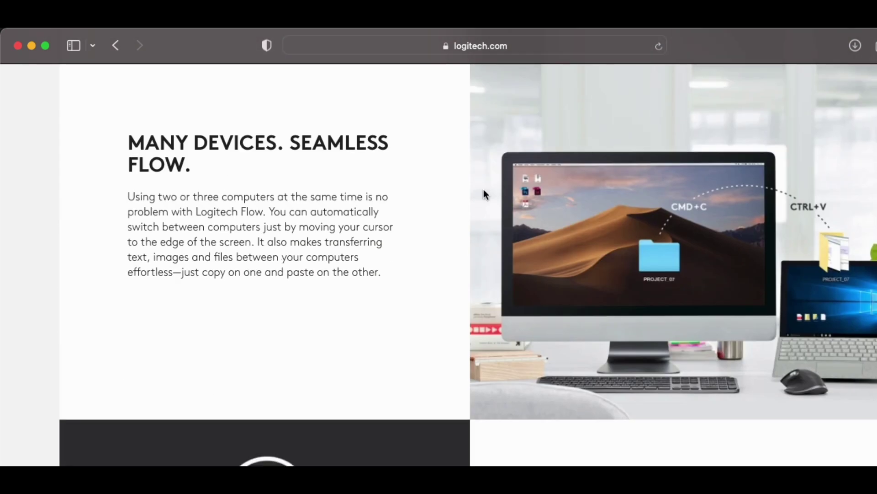
scroll(513, 283, down, 8)
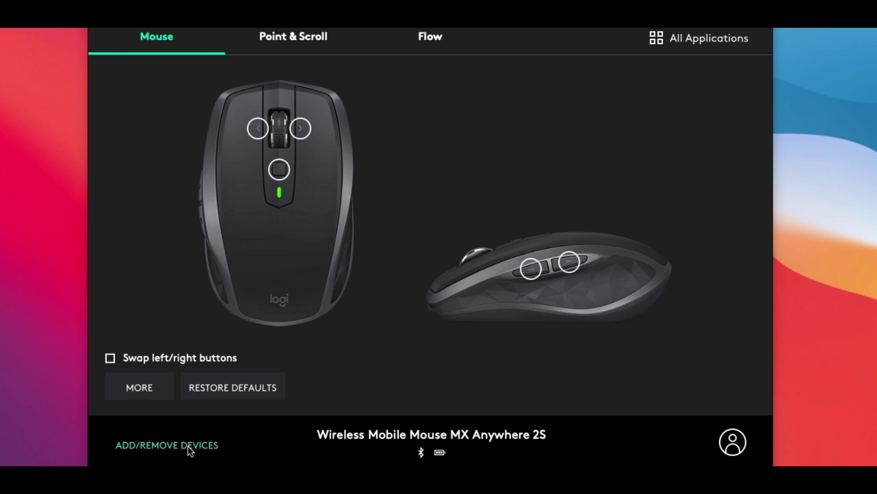
Step: Browse the list of applications to customise, closing it without adding one
click(701, 37)
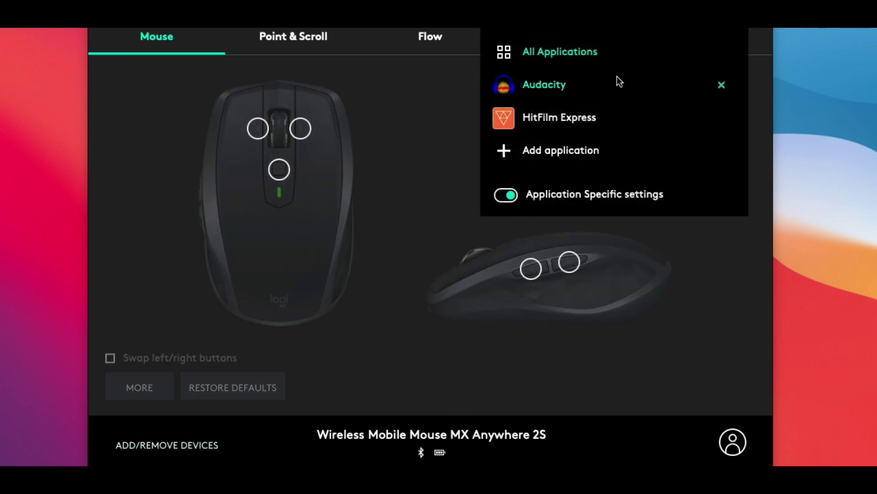
click(569, 150)
scroll(589, 81, down, 1)
scroll(590, 82, down, 15)
scroll(587, 88, down, 15)
scroll(594, 155, down, 2)
scroll(607, 190, up, 20)
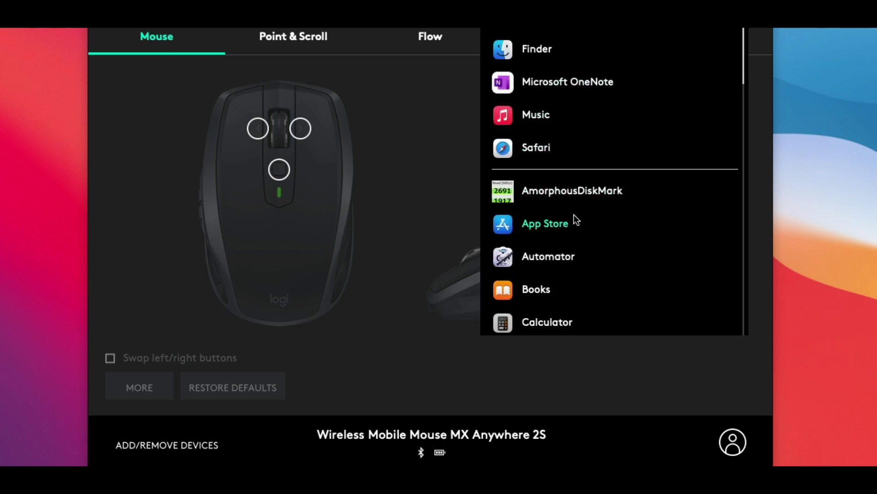
scroll(569, 289, down, 2)
click(433, 211)
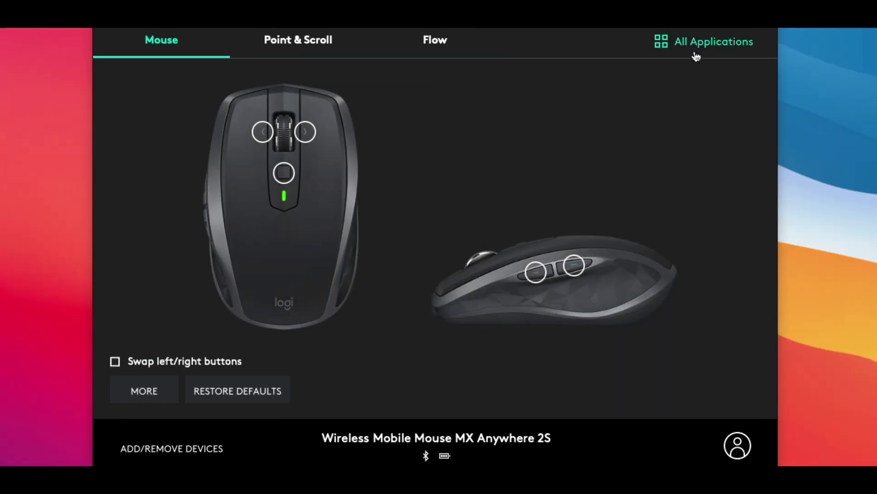
Step: Give the middle button a Keystroke assignment and start recording Shift + Cmd + 5
click(289, 177)
scroll(429, 284, down, 5)
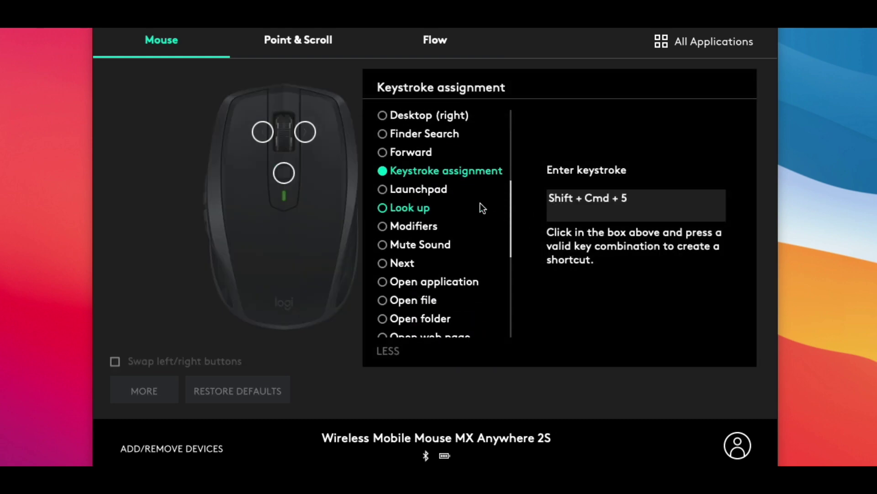
click(566, 199)
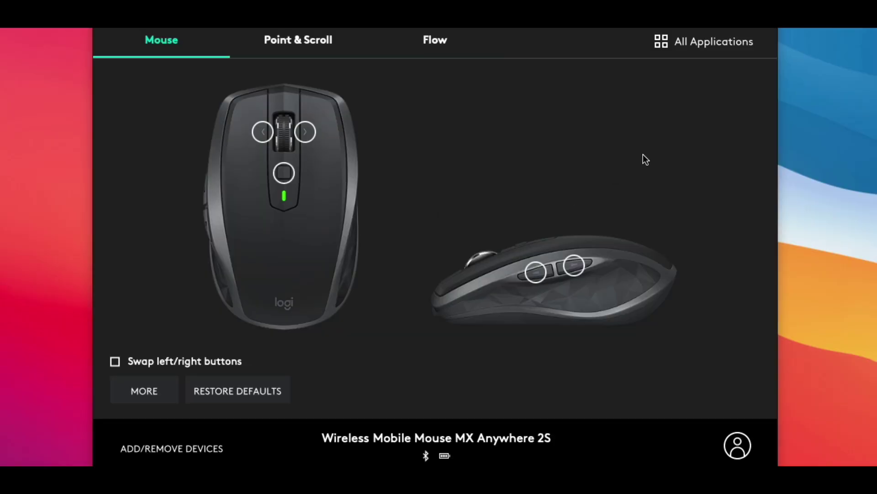
Step: Select the HitFilm Express profile, then move the end clip onto Video 2 and later on the timeline
click(703, 51)
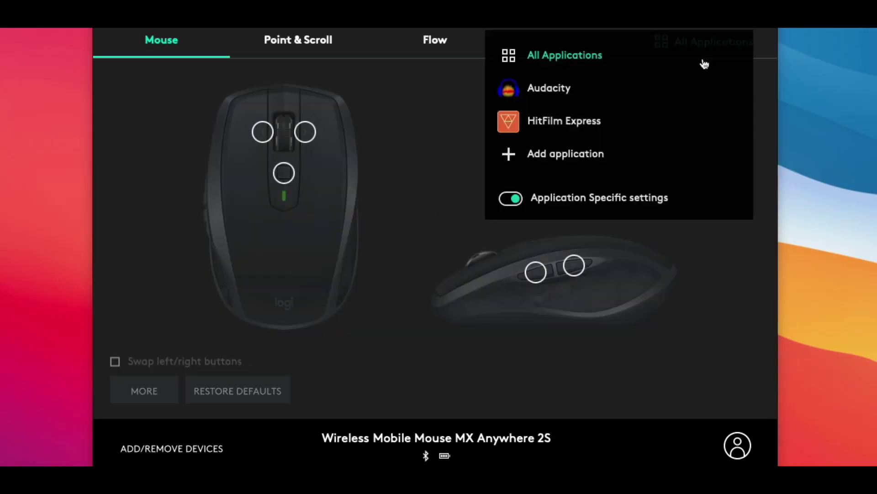
click(588, 122)
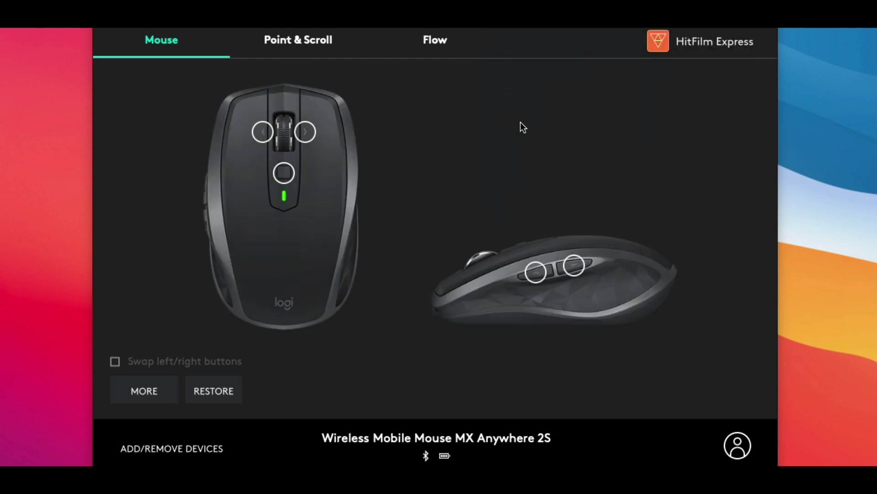
mouse_move(287, 176)
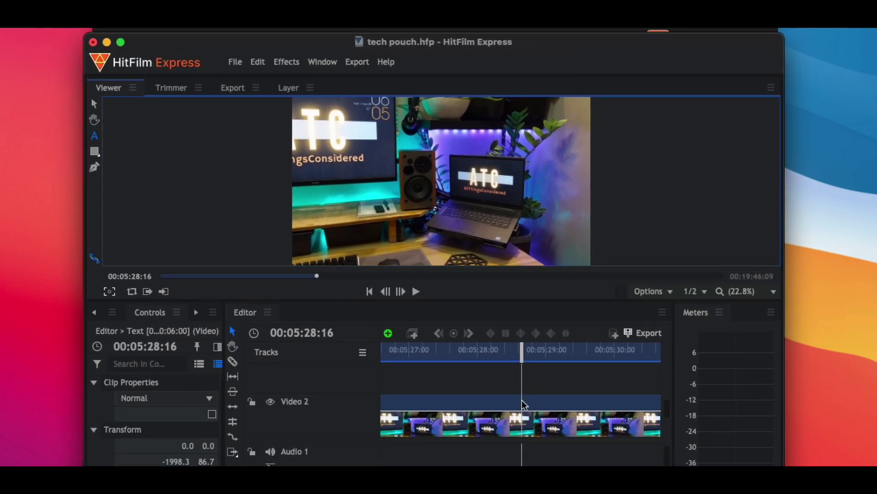
key(super+z)
key(super+z)
key(super+z)
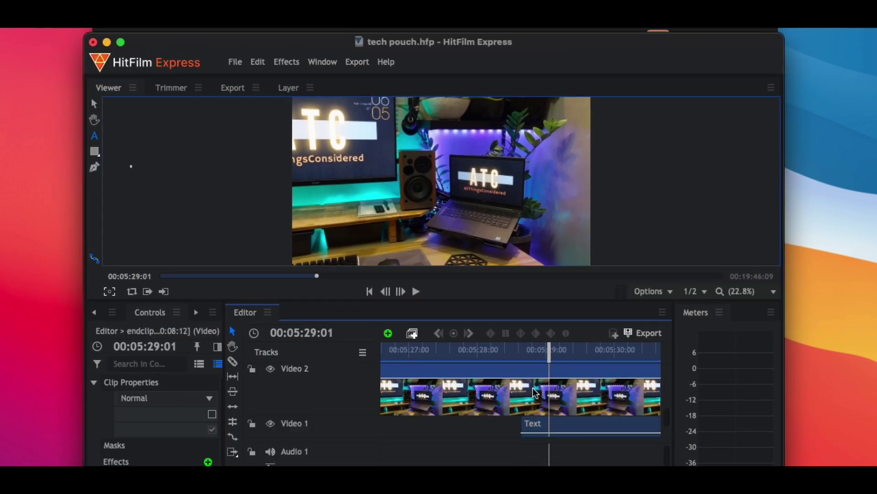
drag(537, 394, 582, 405)
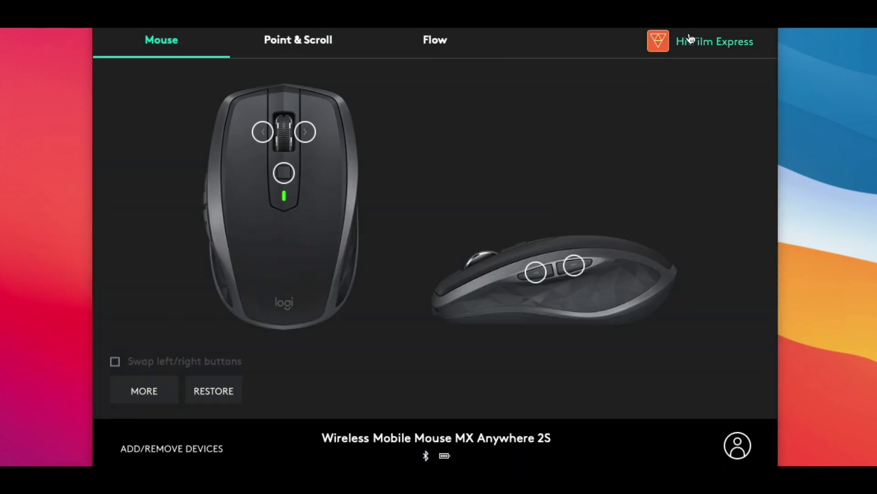
Step: Switch to the Audacity profile and check its middle button's Cmd + R mapping
click(715, 46)
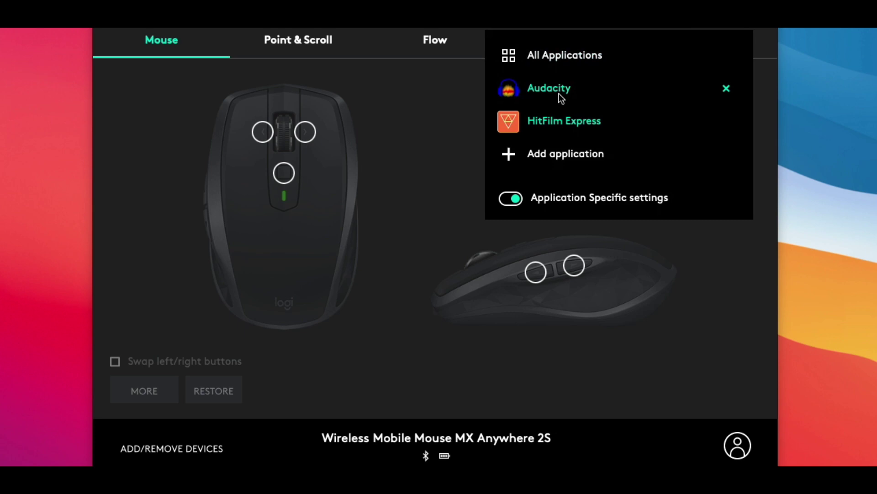
click(558, 94)
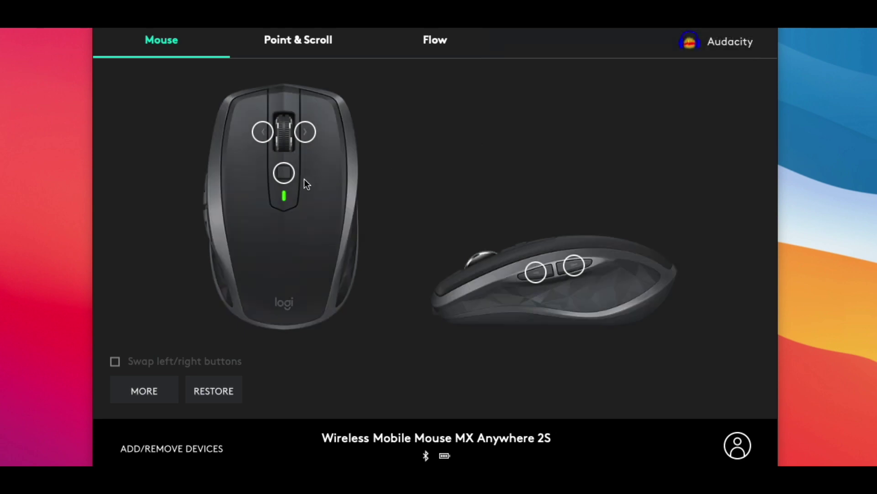
mouse_move(276, 180)
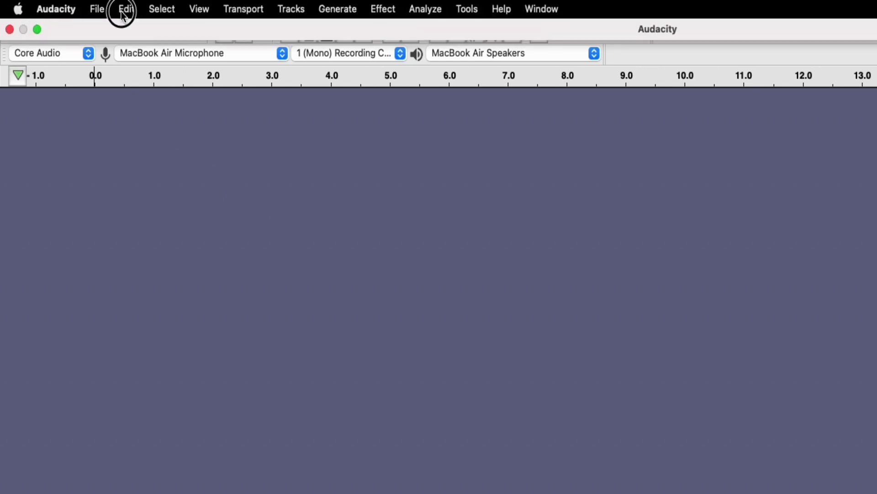
Step: Show Audacity's Edit menu and trigger Cmd + Z and Shift + Cmd + Z to match Undo and Redo
click(123, 10)
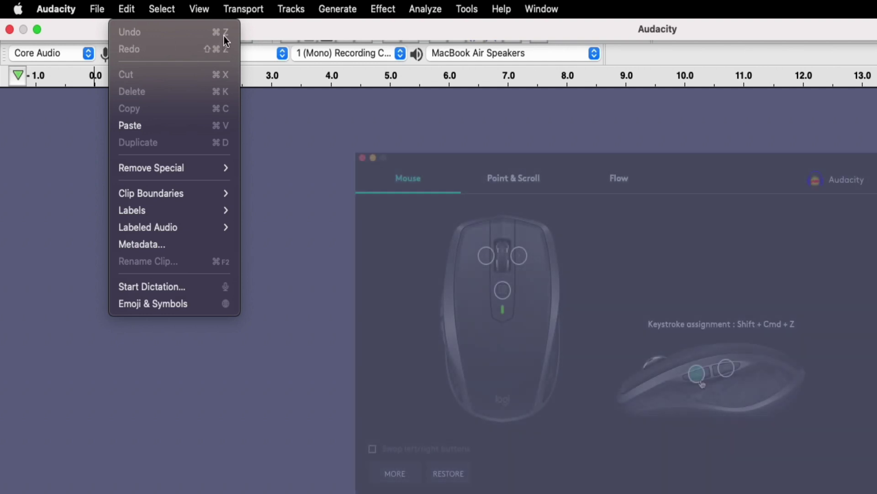
key(super+shift+z)
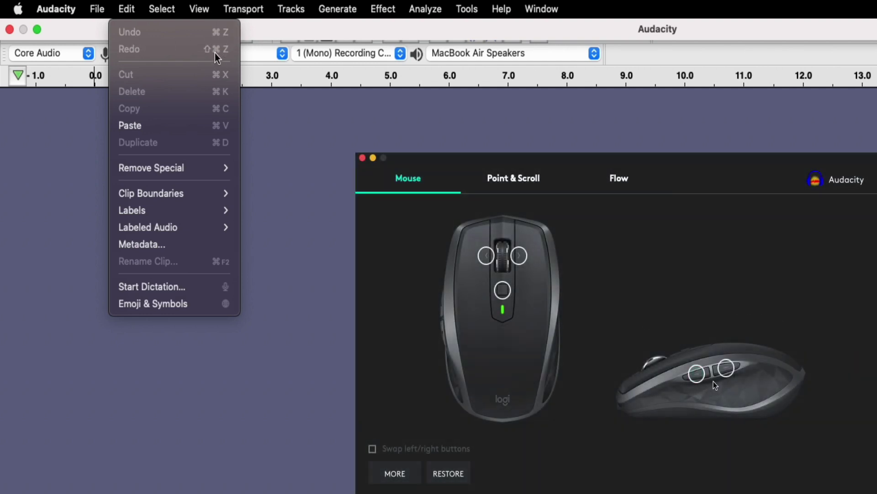
key(super+z)
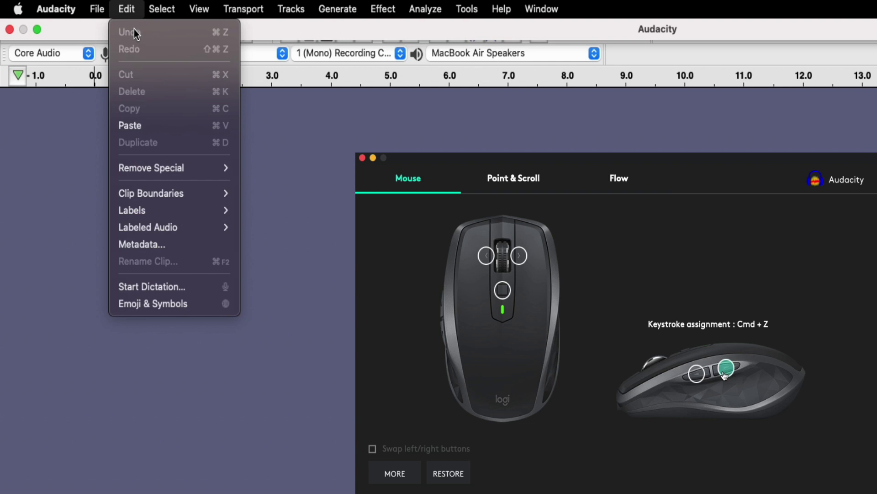
key(super+shift+z)
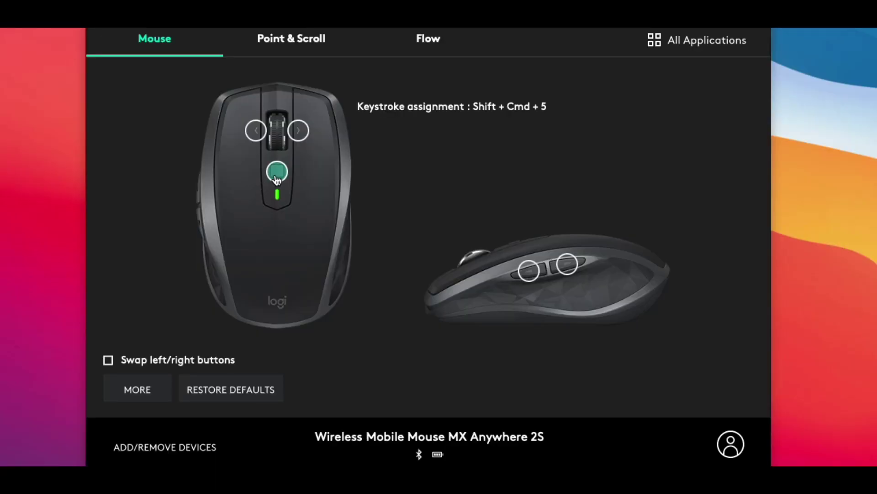
Step: Make the middle button act as a gesture button
click(276, 176)
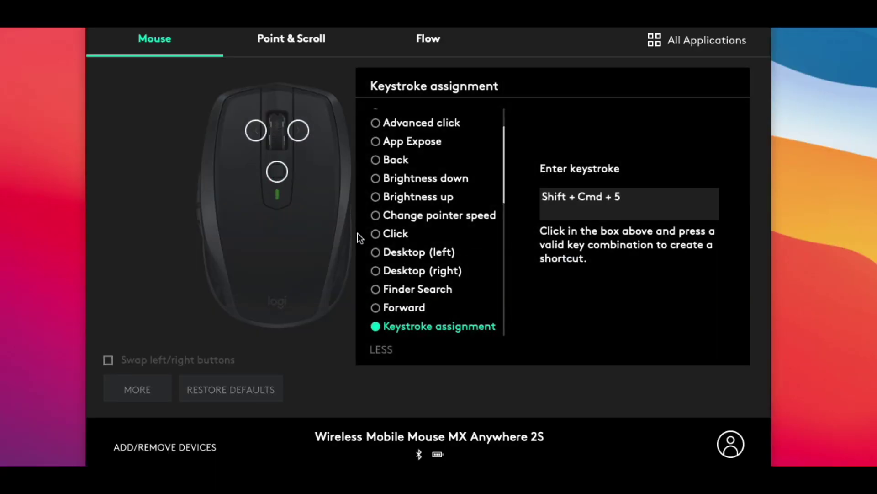
scroll(432, 237, up, 3)
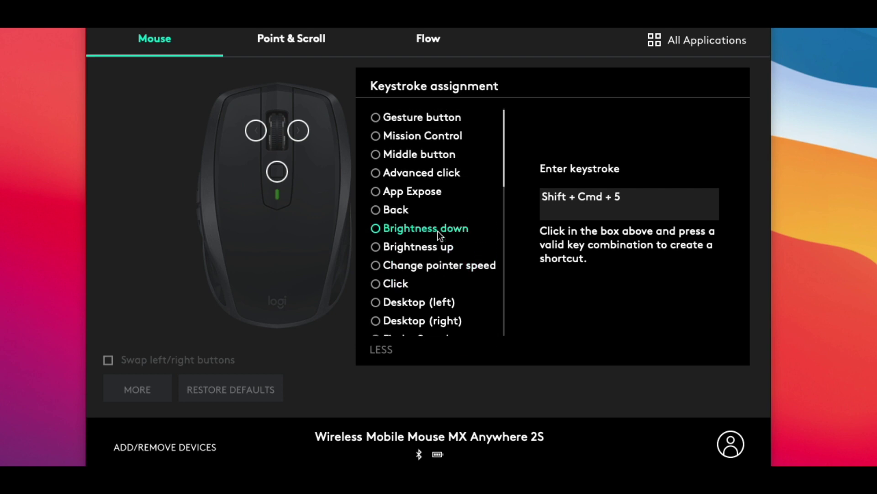
click(418, 120)
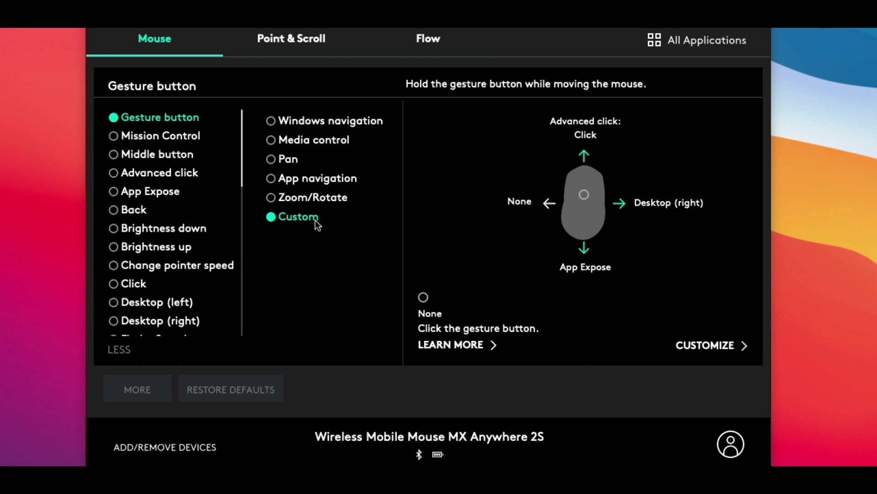
Step: Set the custom Up gesture to a Shift + Cmd + 5 keystroke and confirm
click(707, 348)
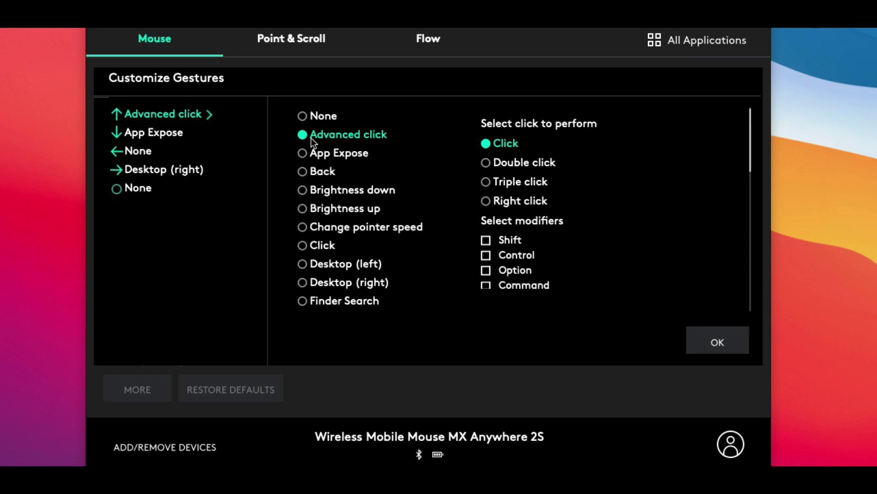
scroll(322, 138, down, 10)
scroll(322, 137, up, 5)
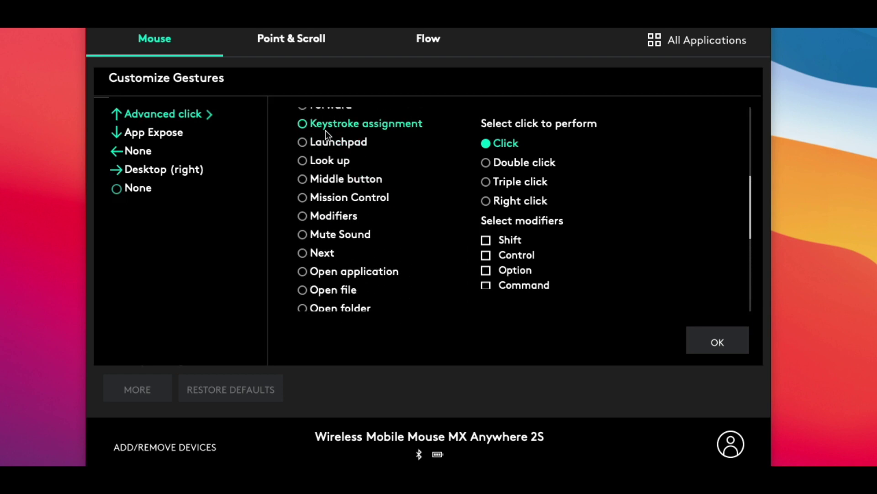
click(326, 128)
click(583, 164)
key(shift+super+5)
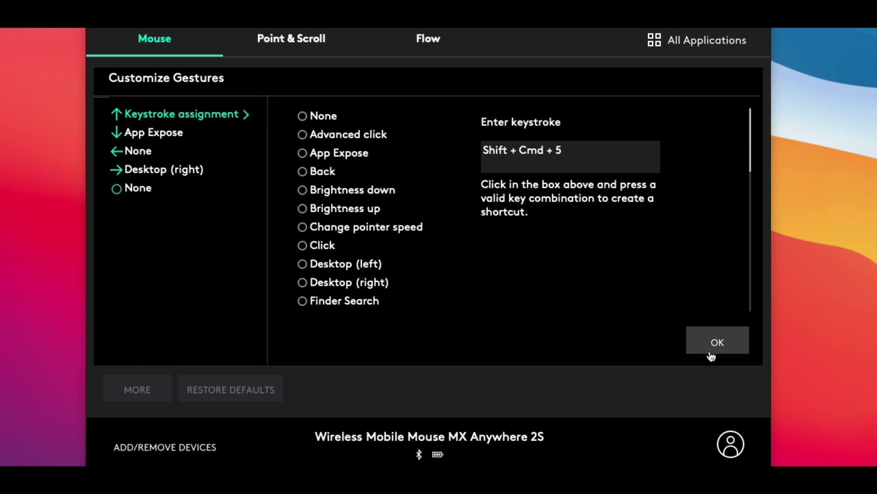
click(711, 350)
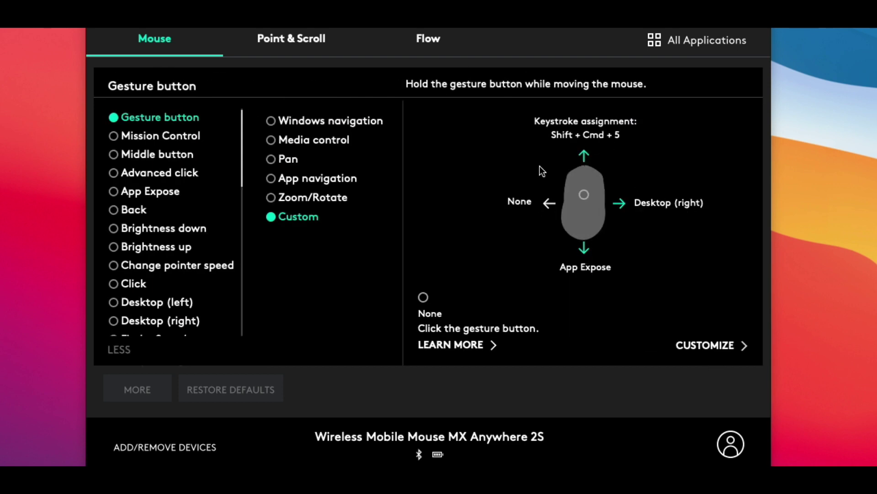
Step: Close the gesture button options and show the Point & Scroll page
click(317, 54)
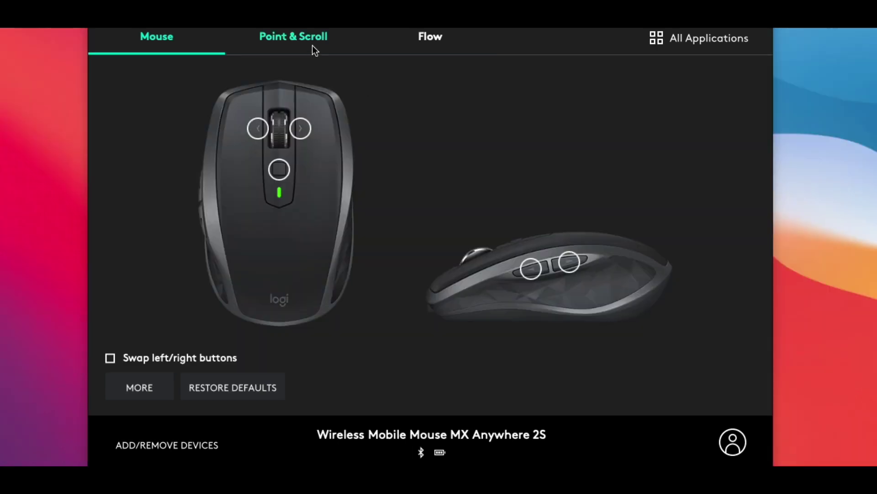
click(313, 47)
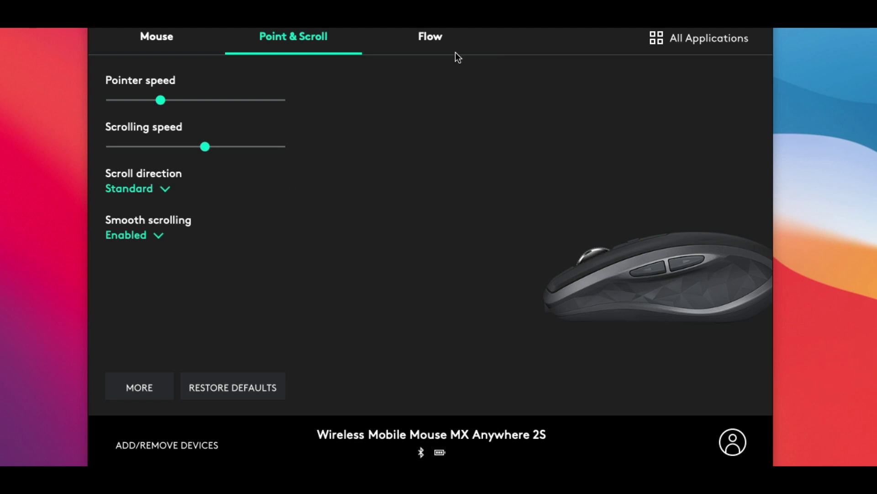
Step: Show the Flow page and review the Switch between computers options, keeping Move to the edge
click(437, 42)
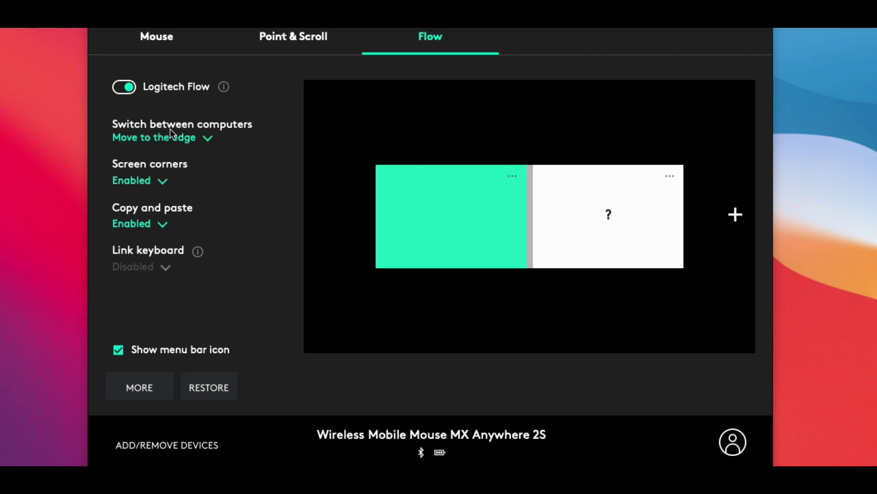
click(209, 137)
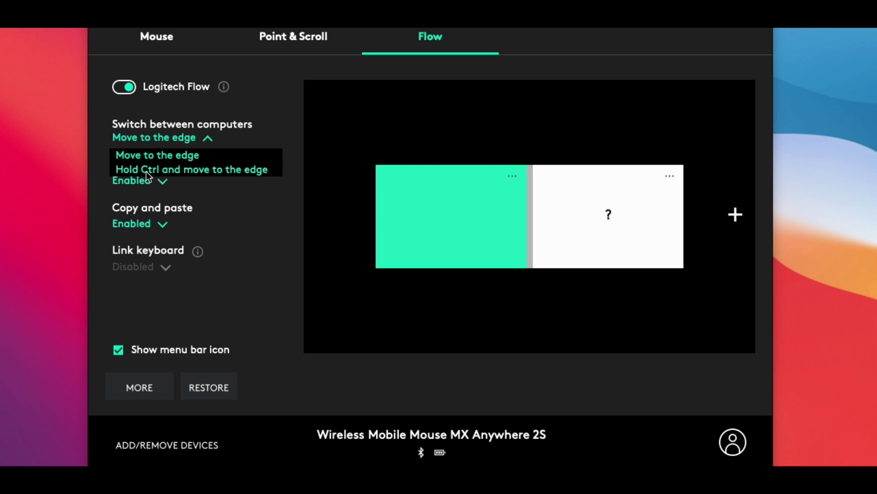